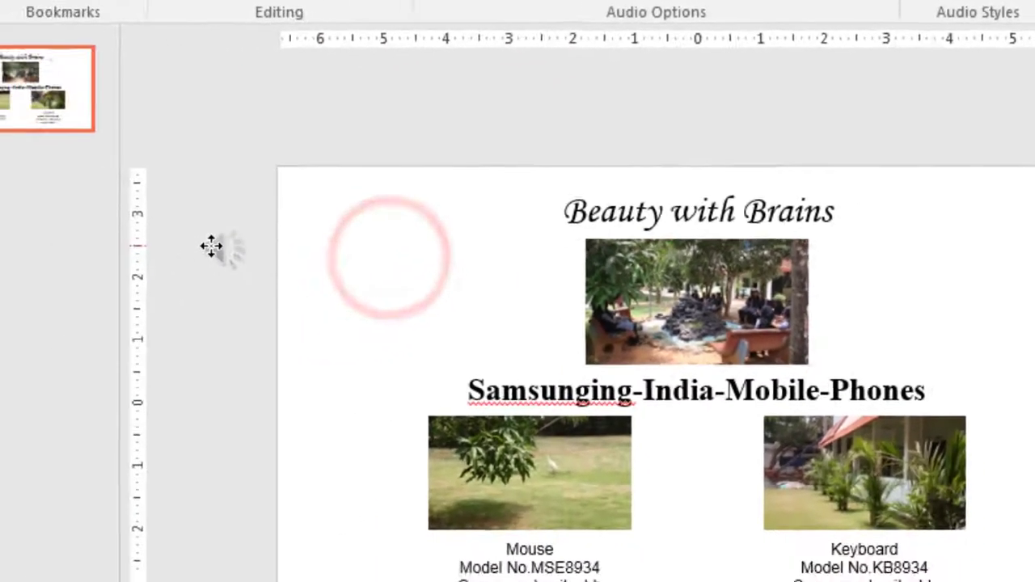
Select the slide's audio icon and move the Sample_Music play effect to the start of the animation order.
drag(211, 246, 211, 246)
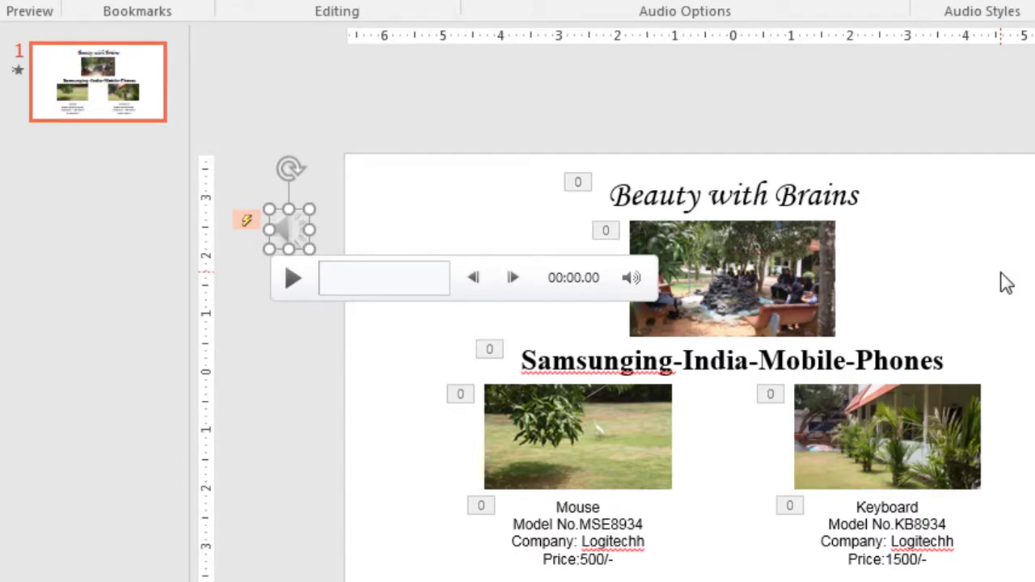
click(275, 231)
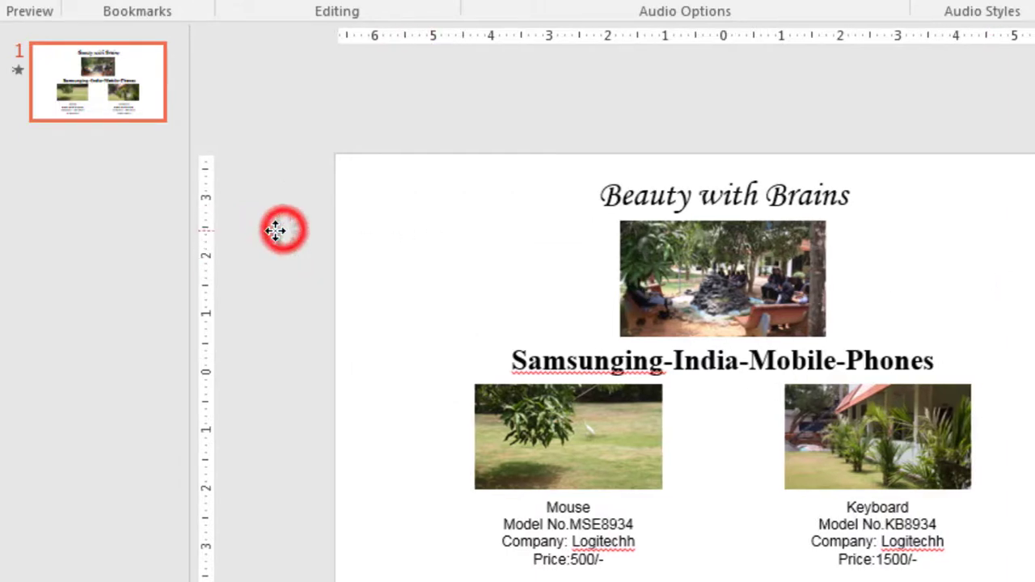
click(278, 231)
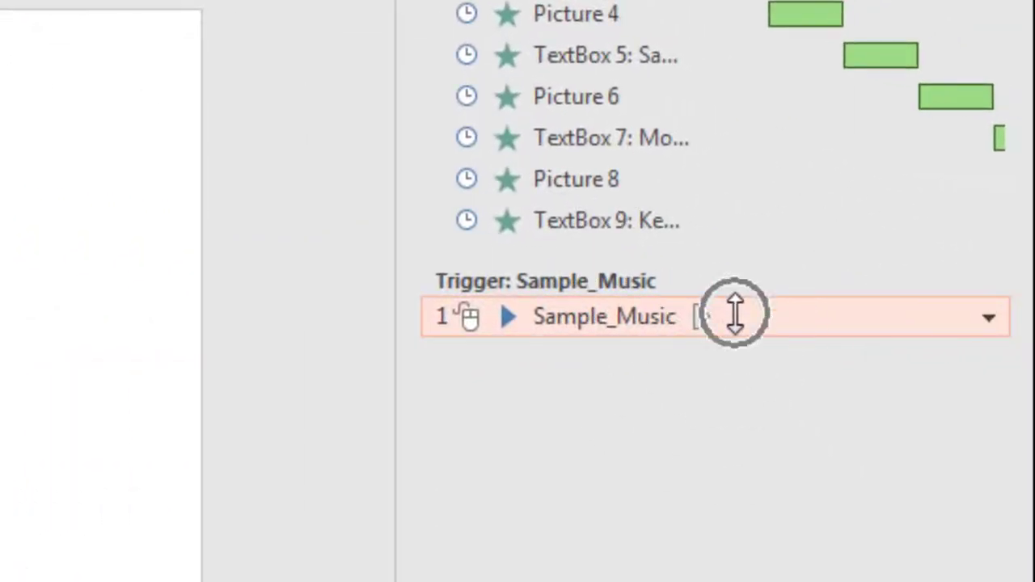
key(ctrl)
key(ctrl)
key(ctrl)
key(ctrl)
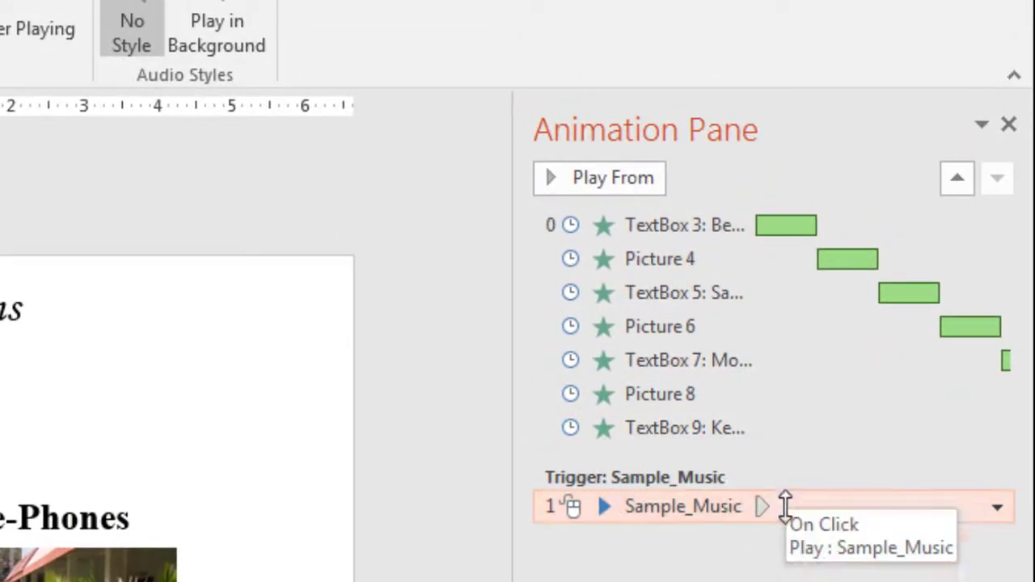
drag(785, 506, 790, 211)
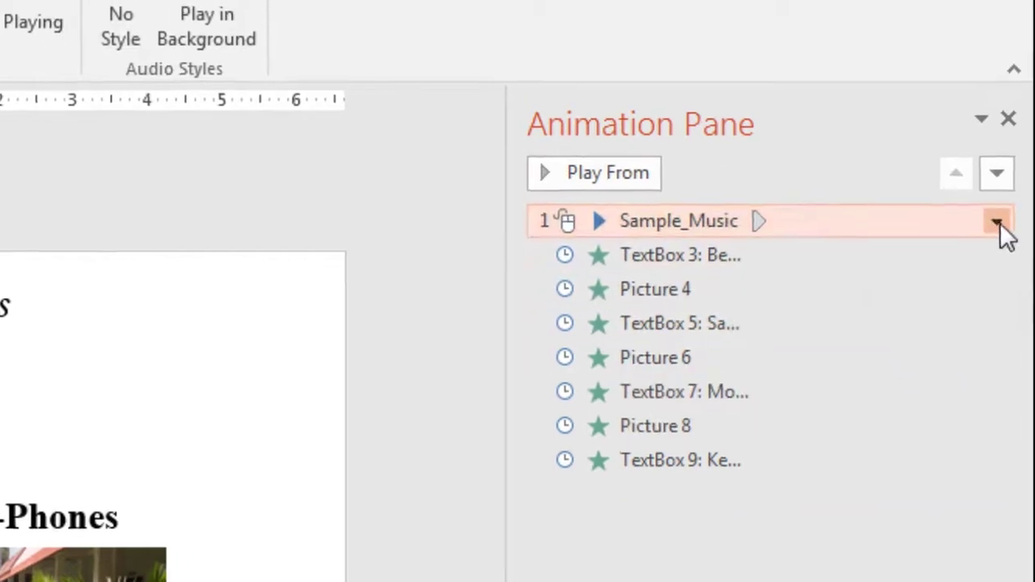
Set the Sample_Music effect to stop playing after 1 slide.
click(997, 226)
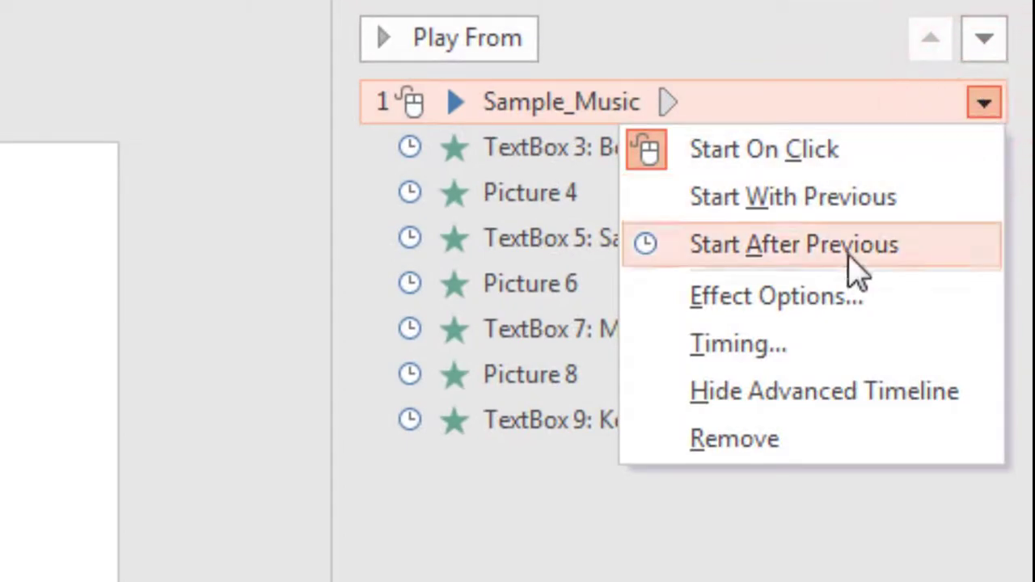
click(800, 296)
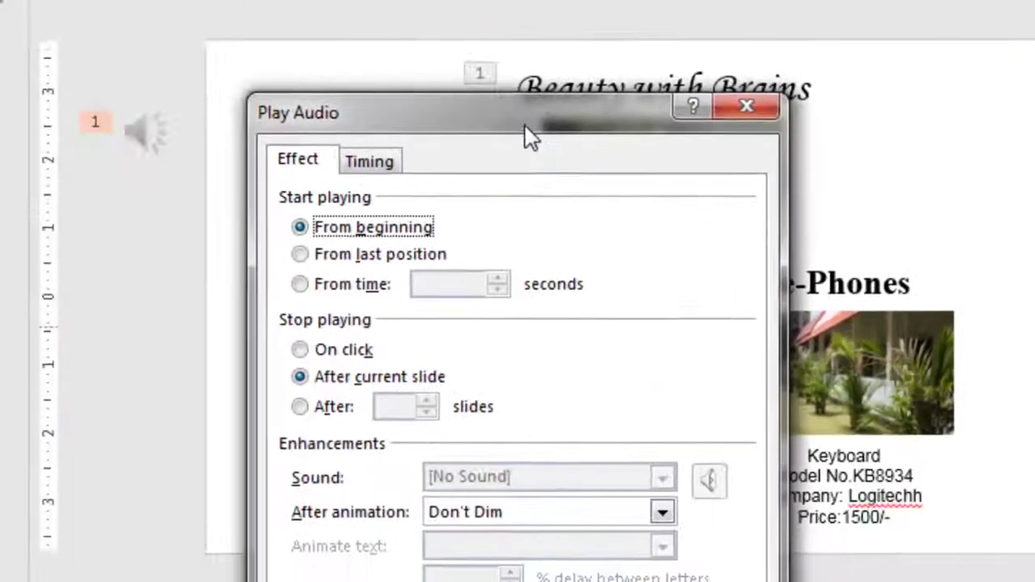
drag(568, 107, 709, 5)
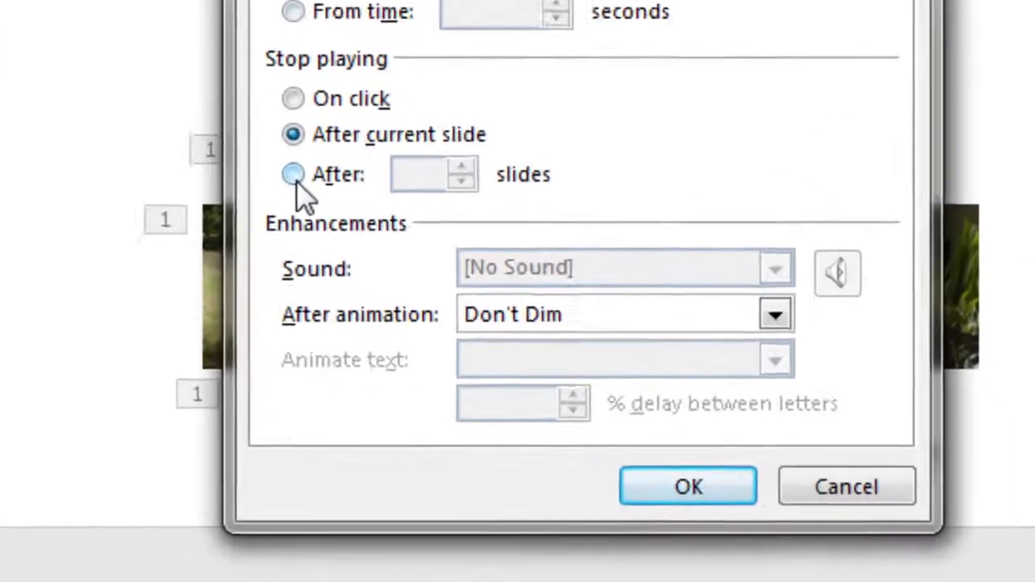
click(486, 280)
click(397, 144)
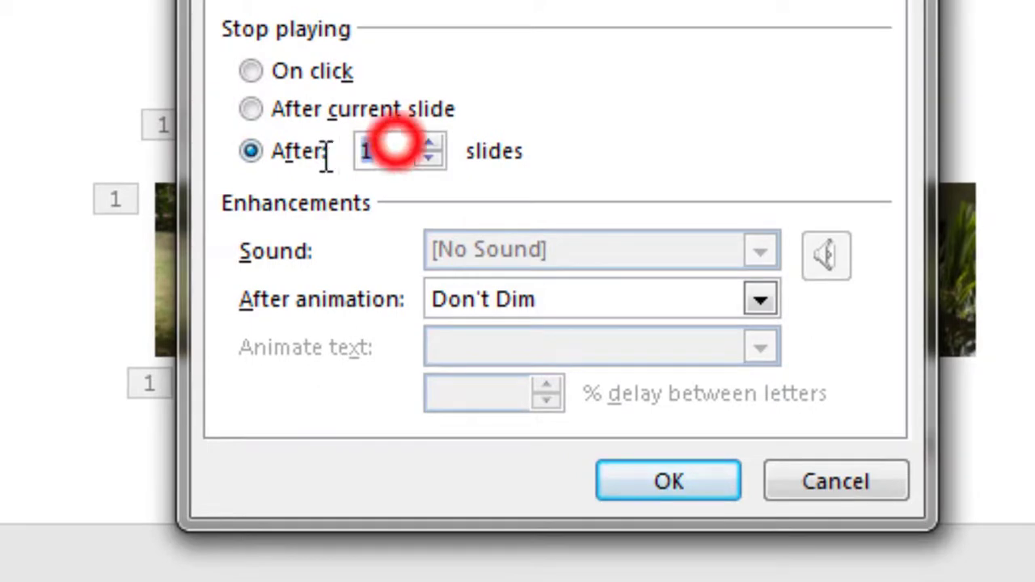
text(1)
click(699, 485)
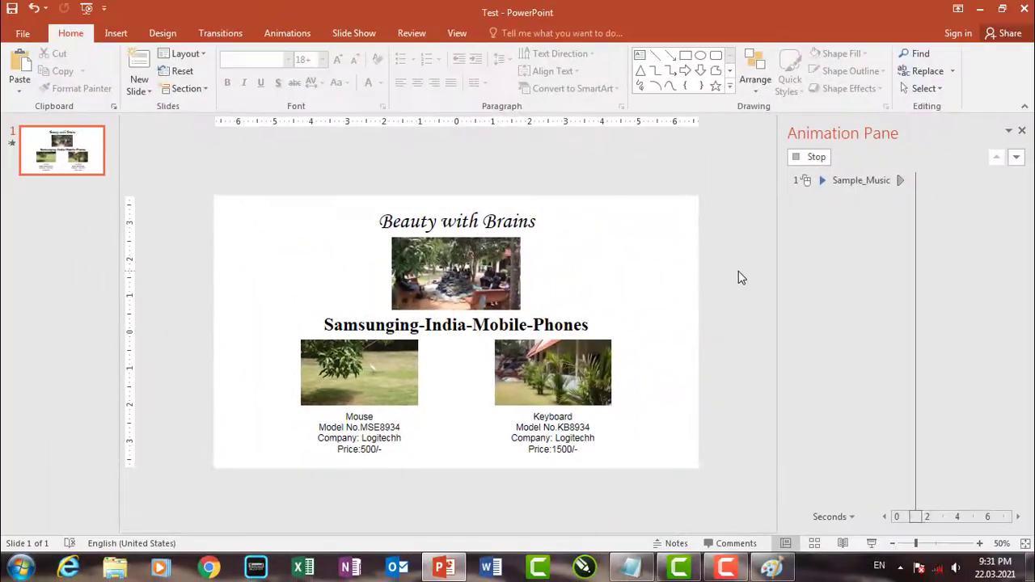
Set the Sample_Music effect's timing to start With Previous.
click(738, 273)
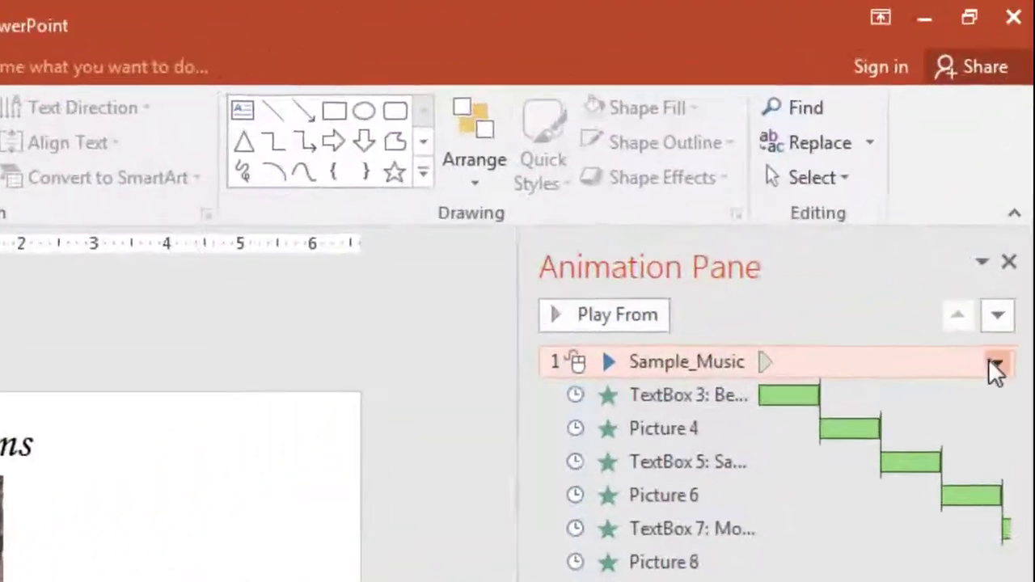
click(1014, 181)
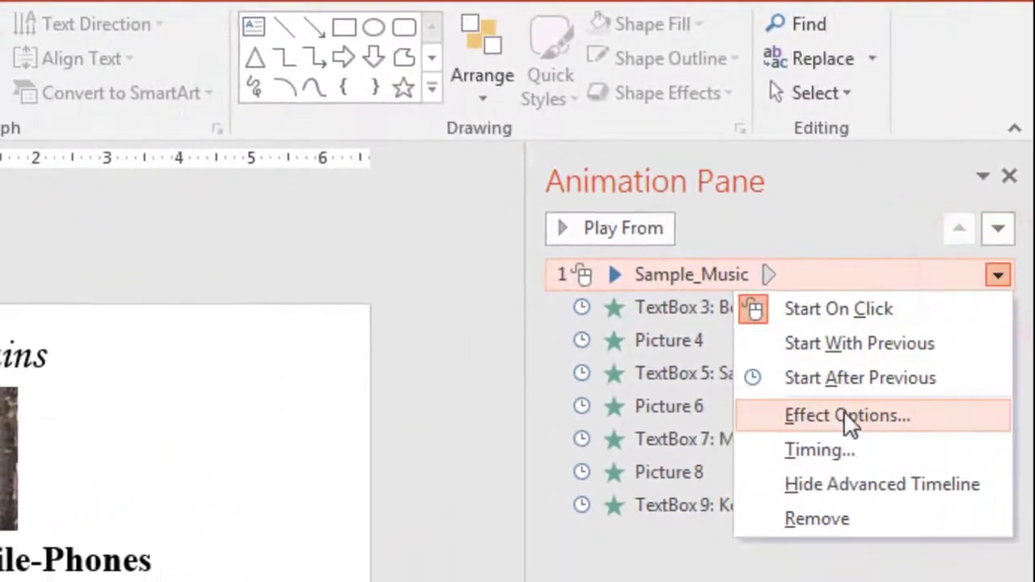
click(821, 452)
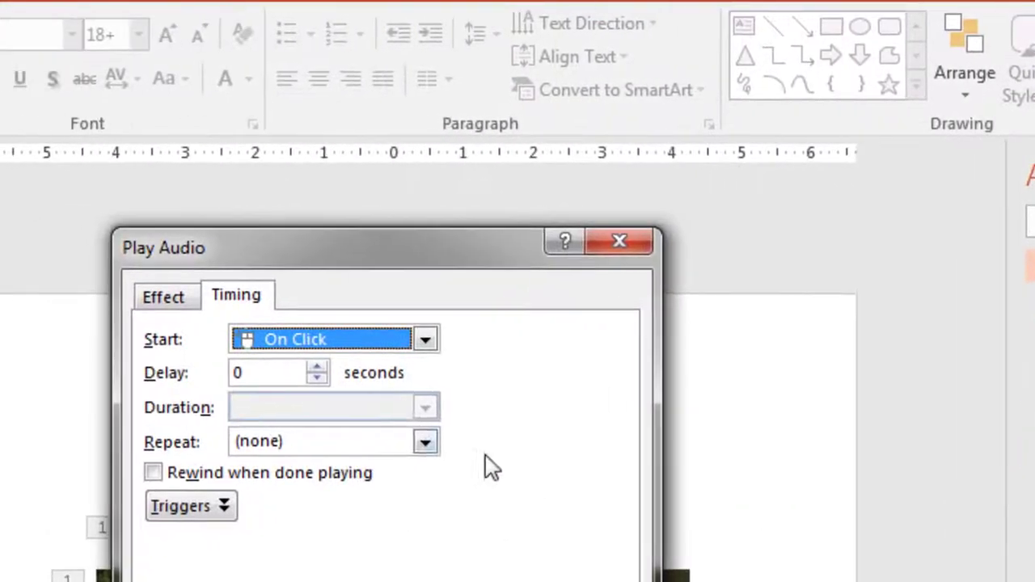
click(434, 339)
click(397, 396)
drag(437, 248, 870, 275)
click(938, 581)
click(944, 540)
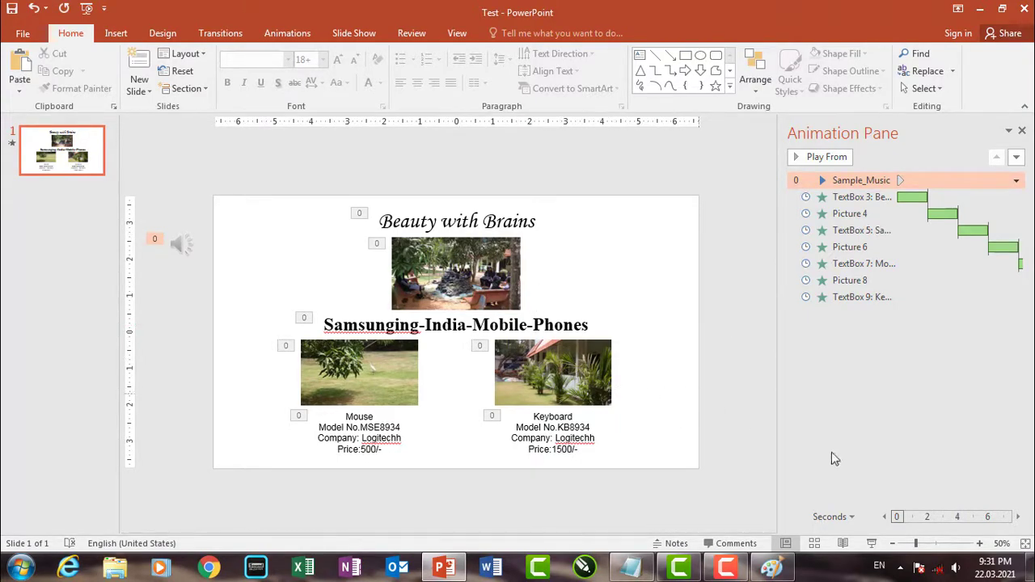
Adjust the computer's sound volume and preview the slide show with its music and animations.
click(955, 567)
click(944, 452)
mouse_move(879, 326)
mouse_down()
mouse_move(889, 355)
mouse_move(890, 330)
mouse_up()
click(497, 251)
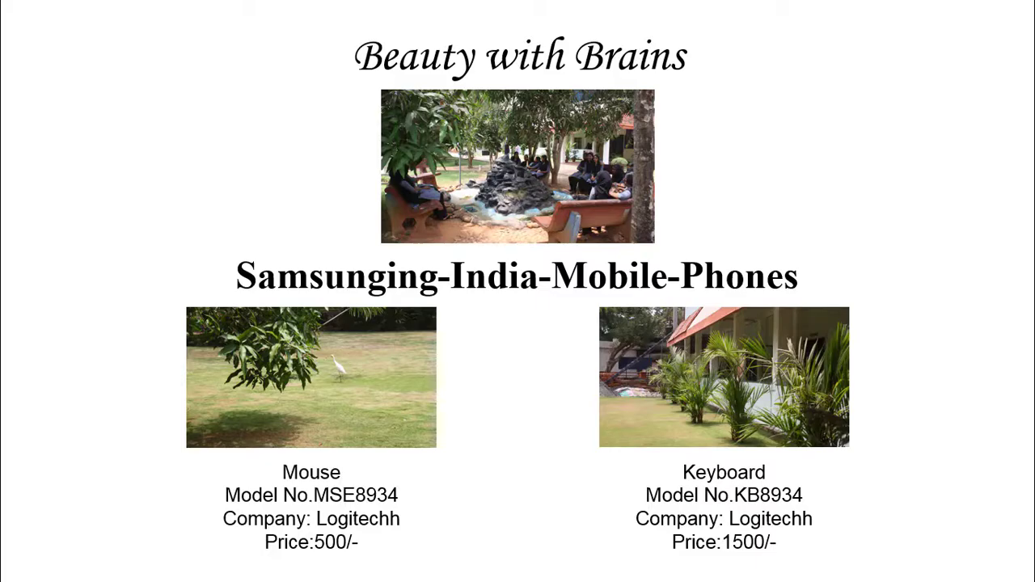
key(Escape)
Trim the Sample_Music audio clip to an end time of 20 seconds.
click(186, 249)
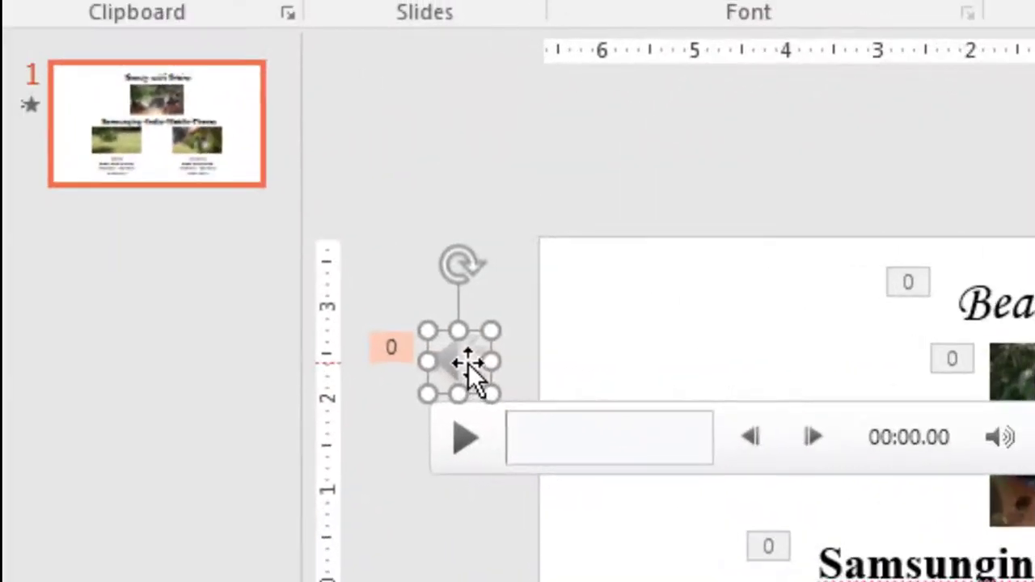
click(465, 362)
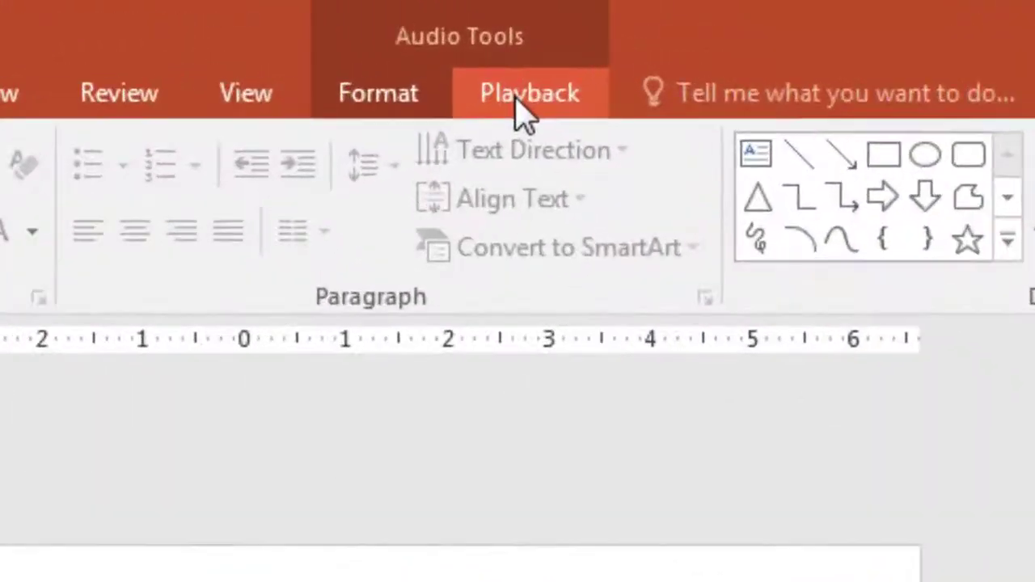
click(522, 97)
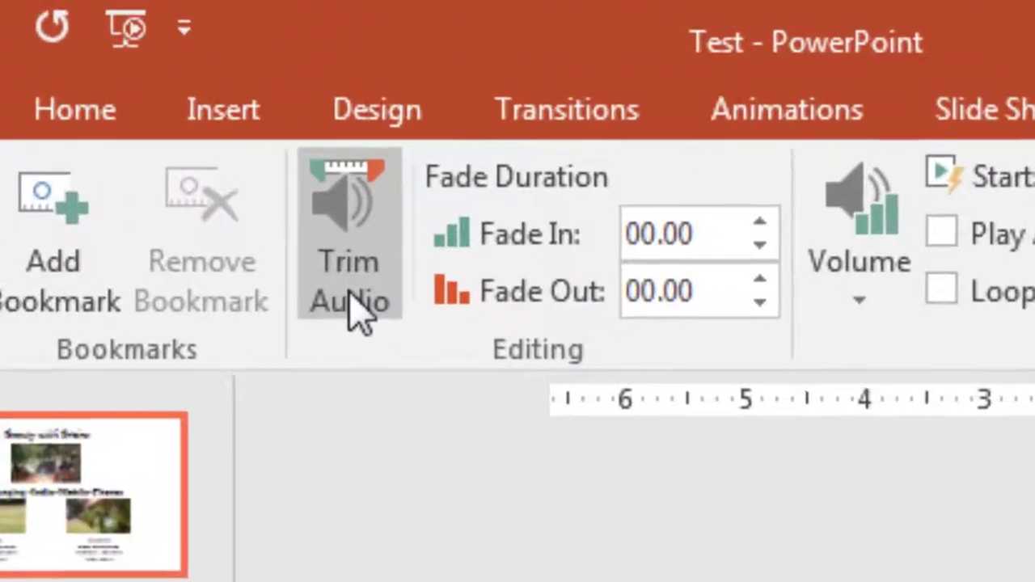
click(242, 209)
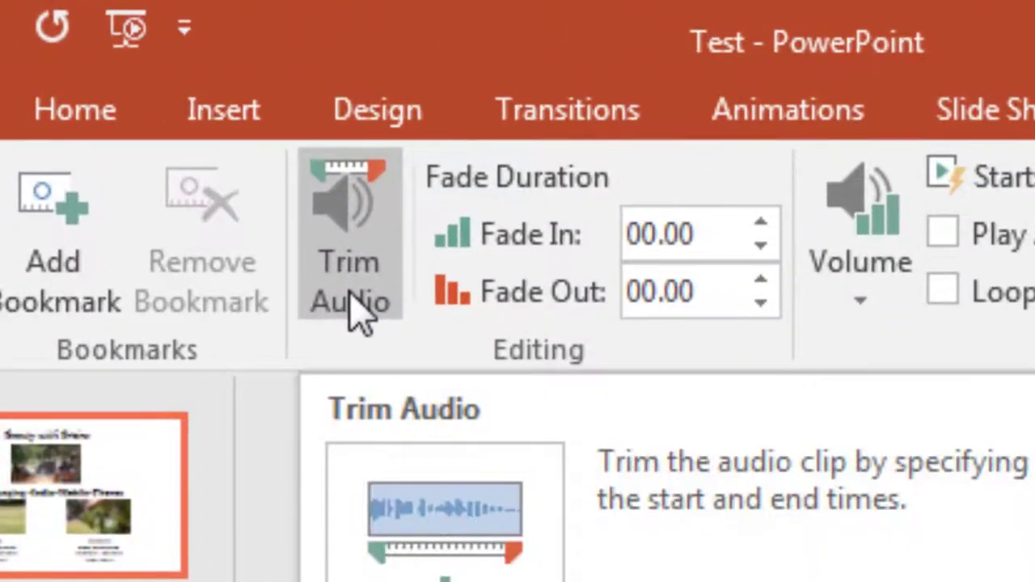
click(352, 307)
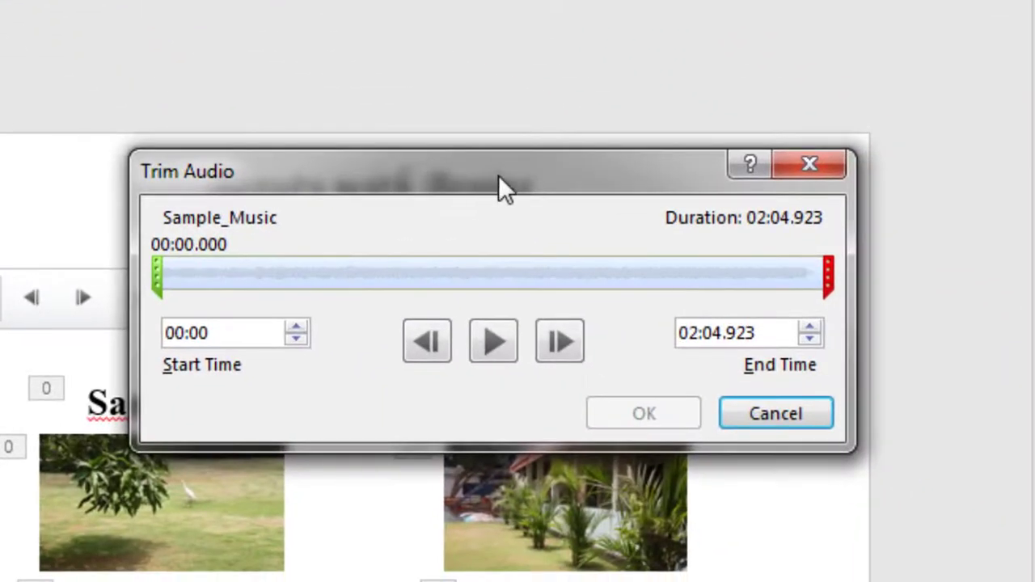
mouse_move(499, 185)
mouse_down()
mouse_move(579, 364)
mouse_move(476, 143)
mouse_up()
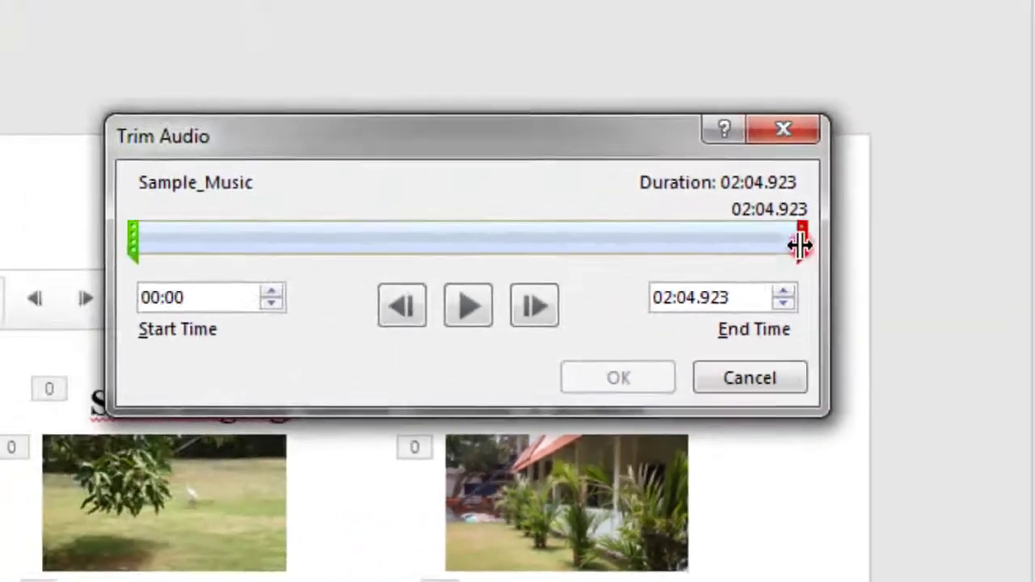
drag(661, 39, 555, 41)
mouse_move(750, 262)
mouse_down()
mouse_move(559, 261)
mouse_move(419, 278)
mouse_up()
drag(762, 314, 668, 314)
text(20)
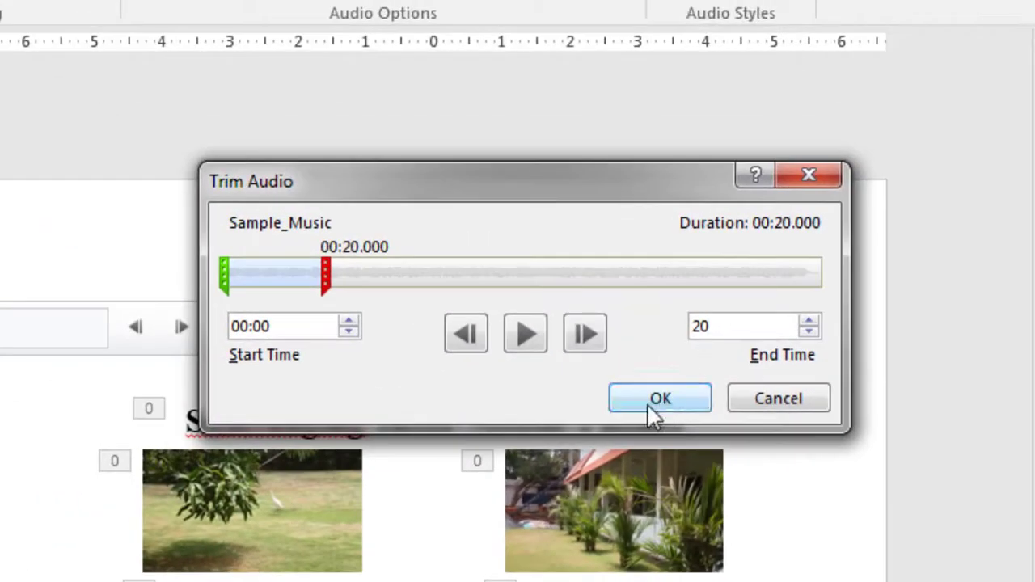
click(658, 400)
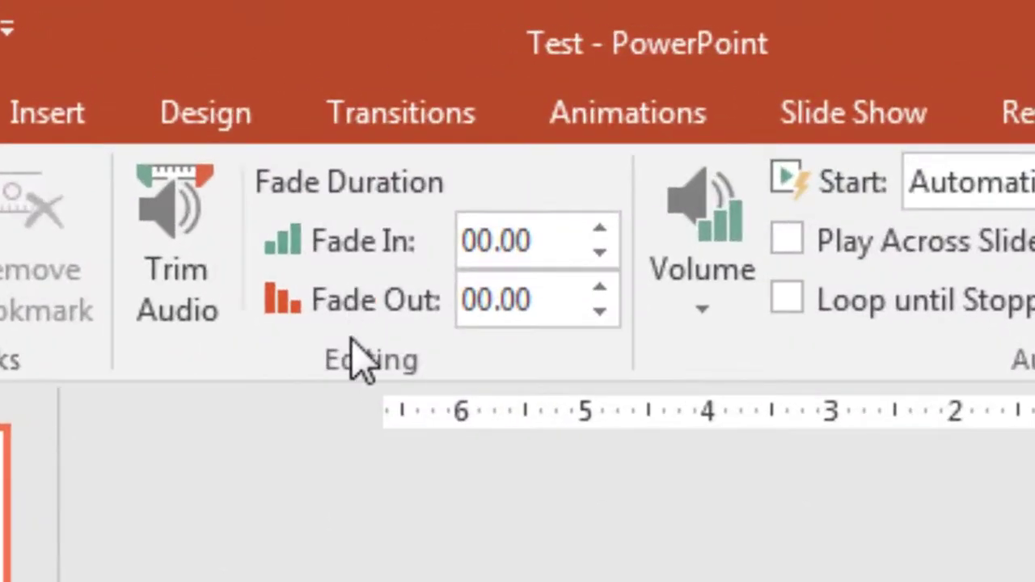
Set both the fade-in and fade-out durations of the audio clip to 5 seconds.
click(558, 240)
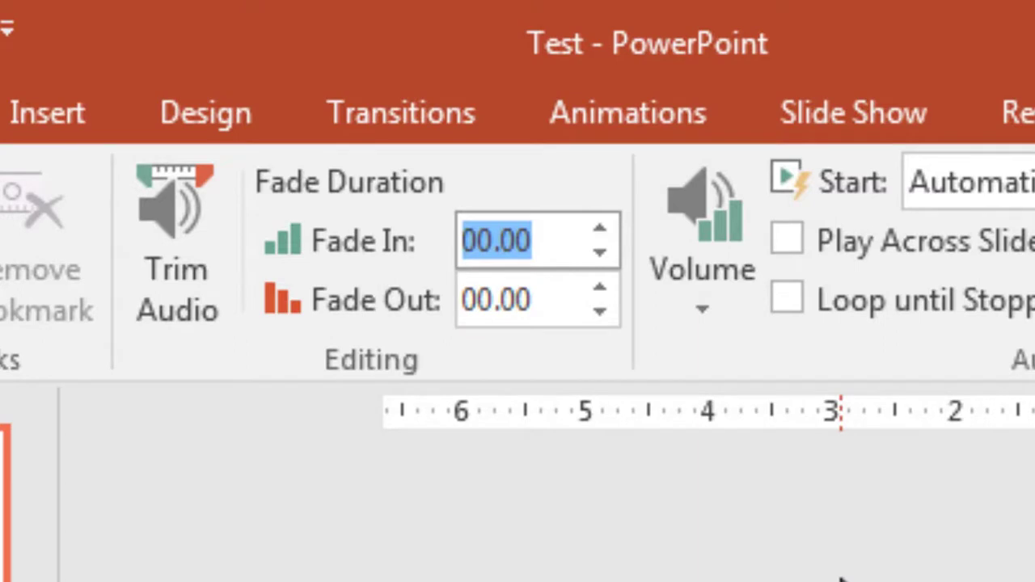
text(5)
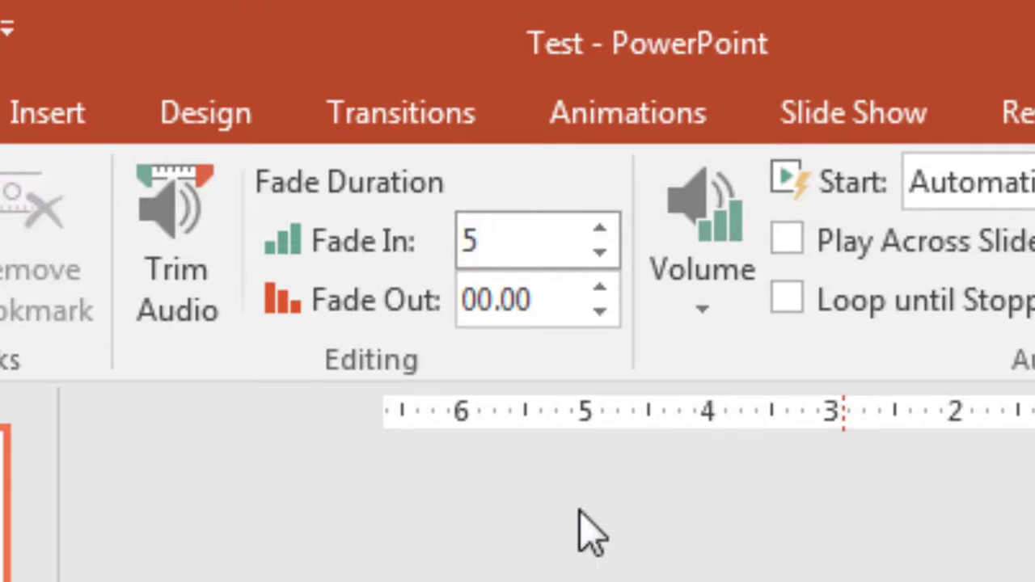
click(553, 302)
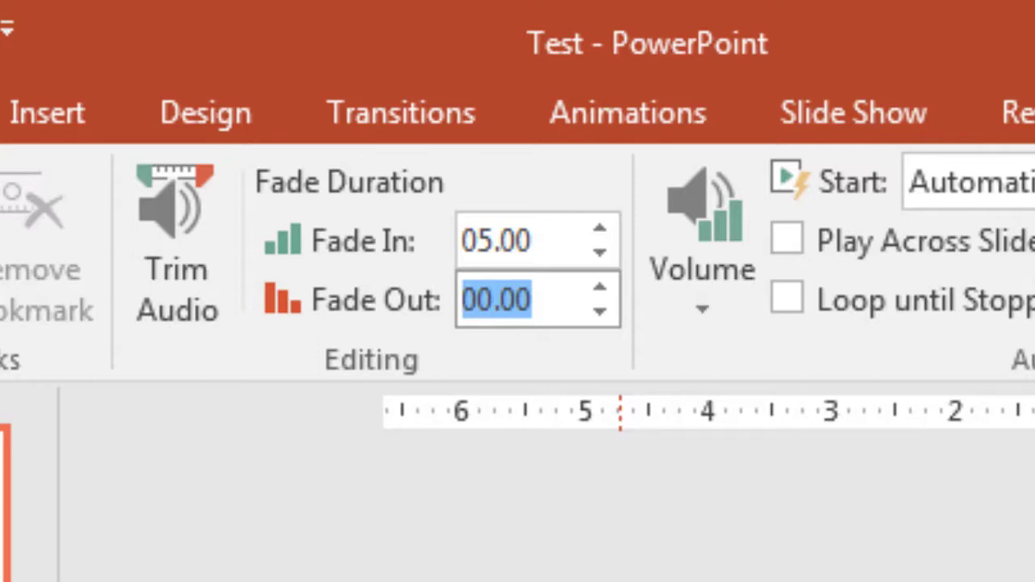
text(5)
click(550, 291)
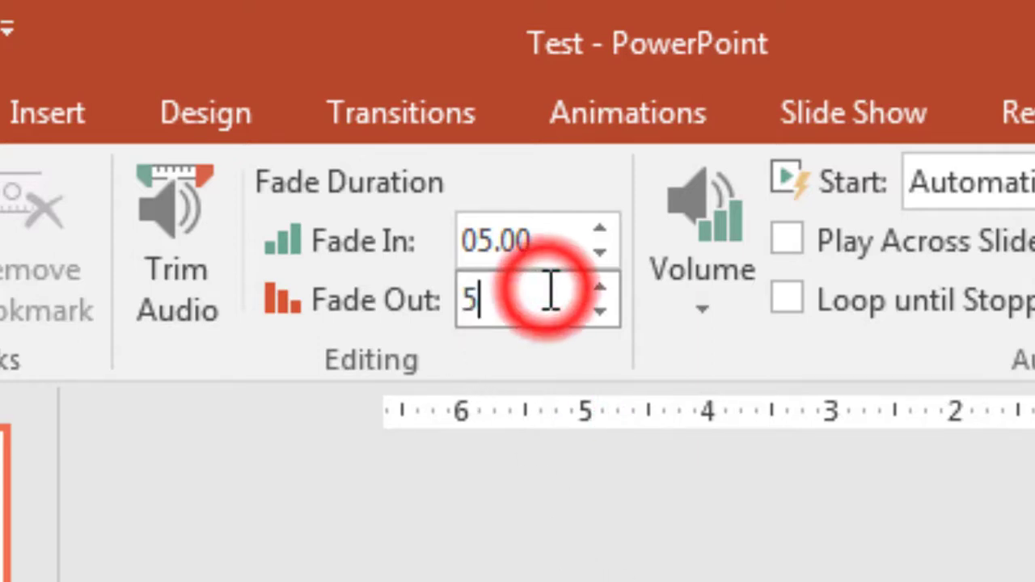
click(558, 232)
click(561, 296)
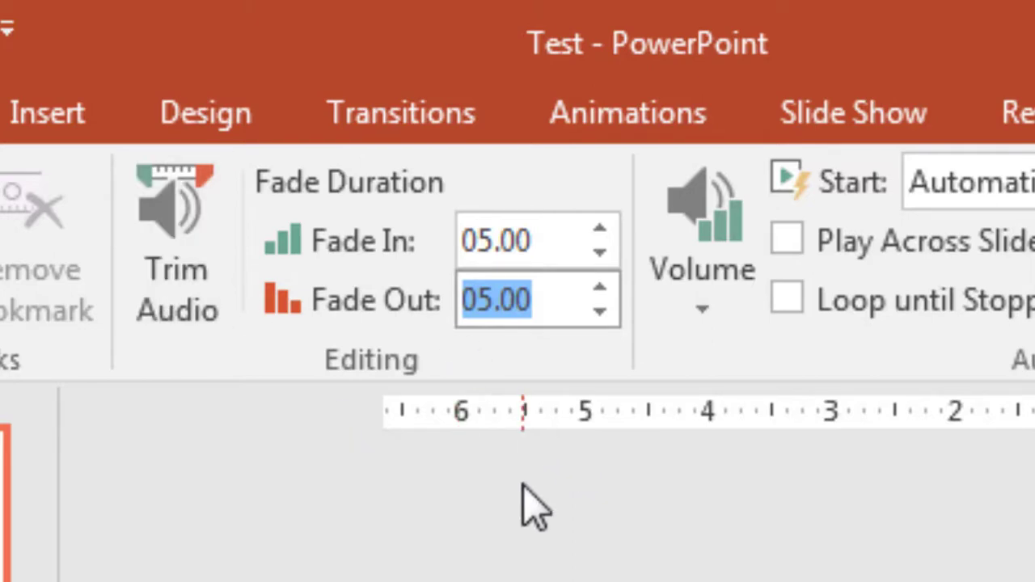
Play the slide show from the beginning to check the trimmed and faded music.
click(625, 574)
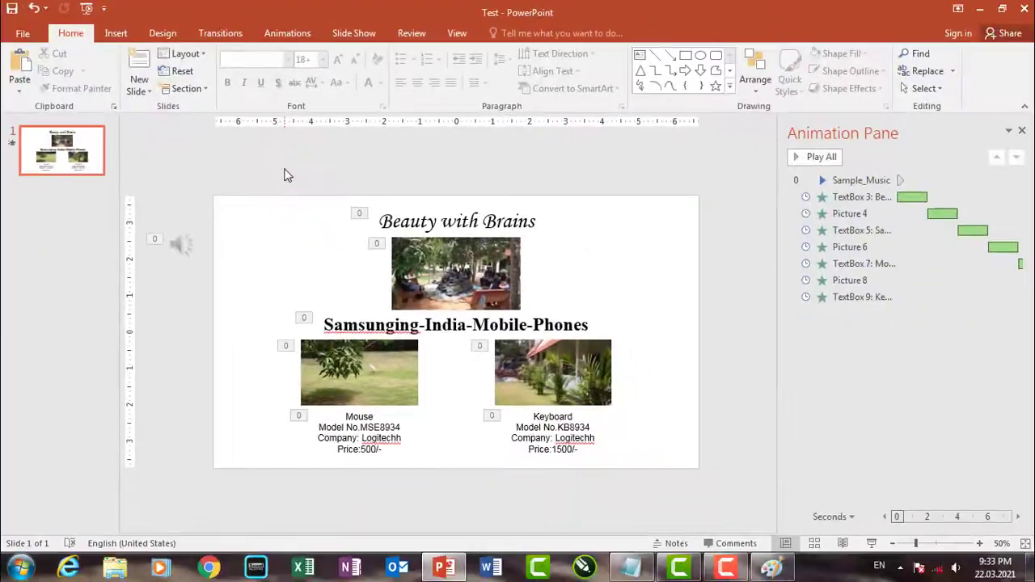
key(F5)
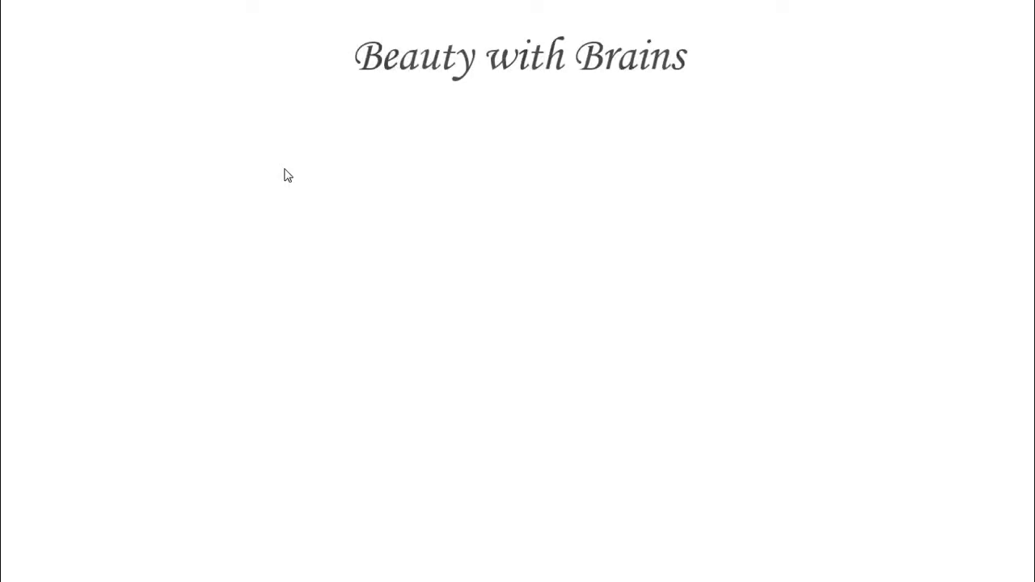